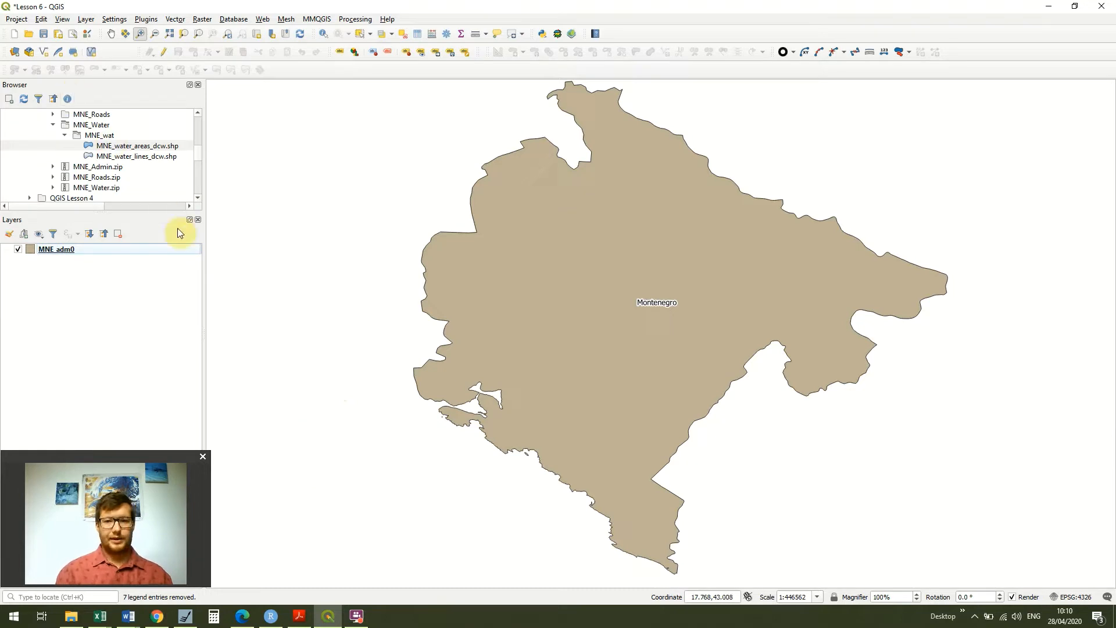
Check the source coordinate reference system in the properties of the MNE_adm0 layer.
click(89, 251)
right_click(89, 251)
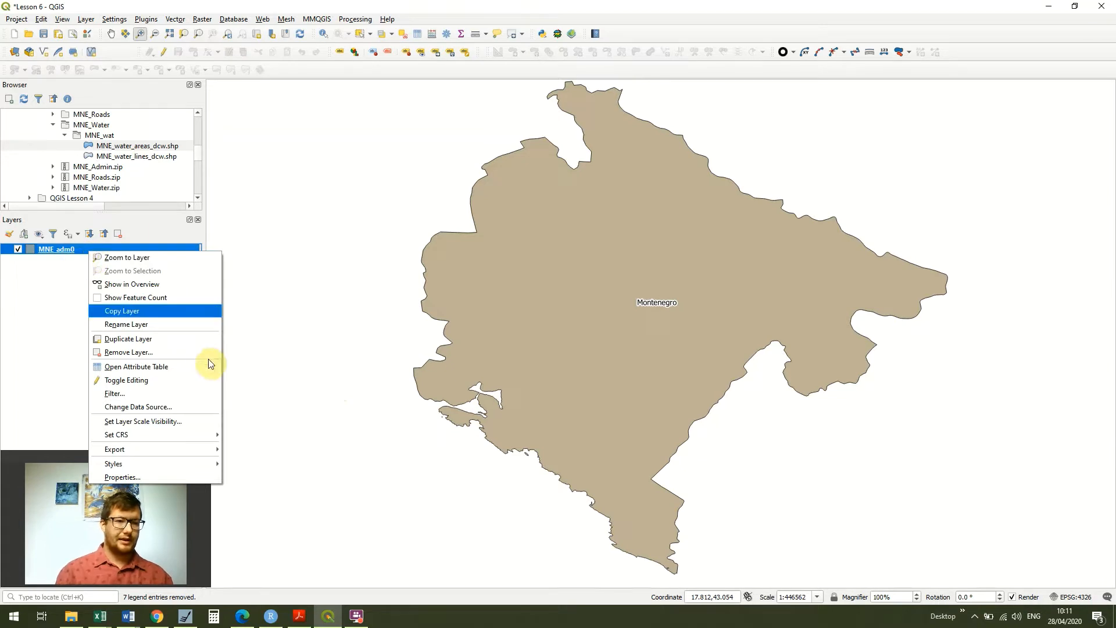
click(179, 476)
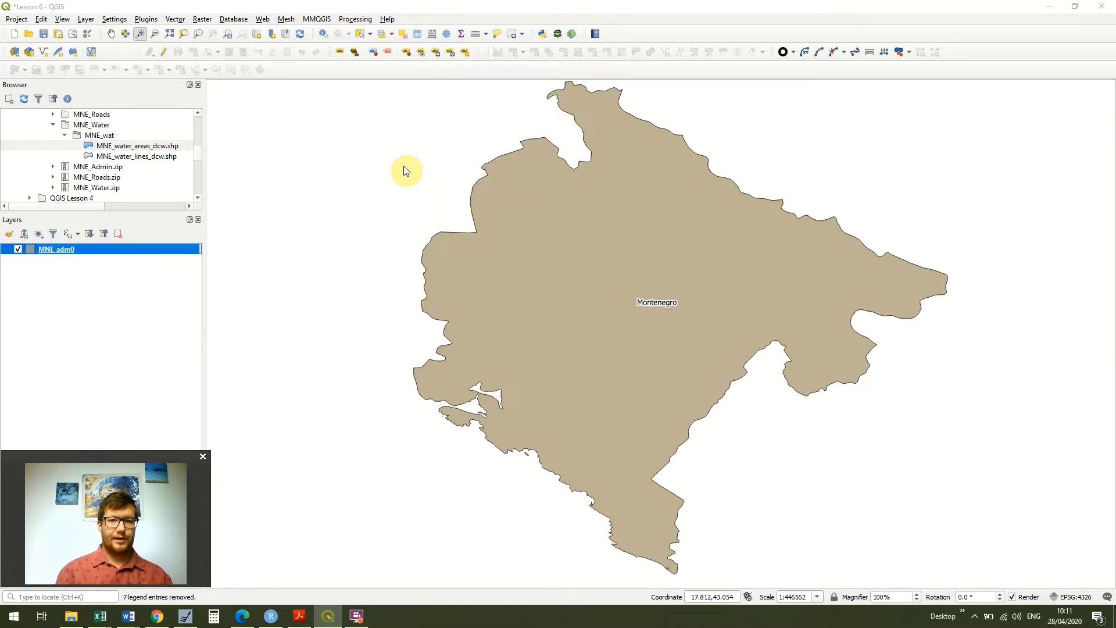
click(54, 76)
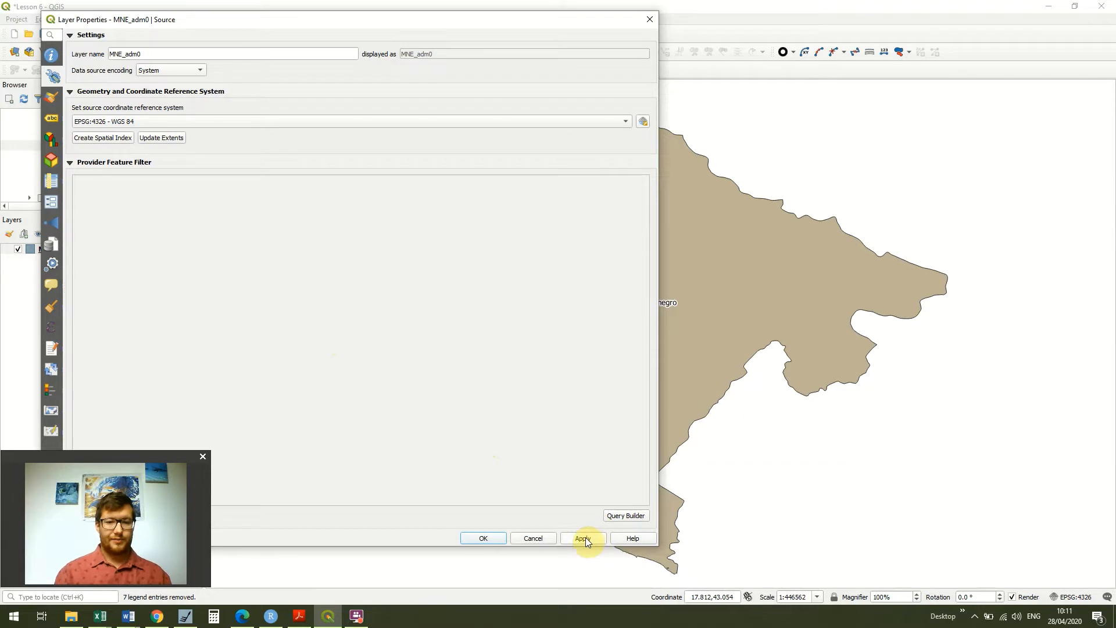
click(650, 19)
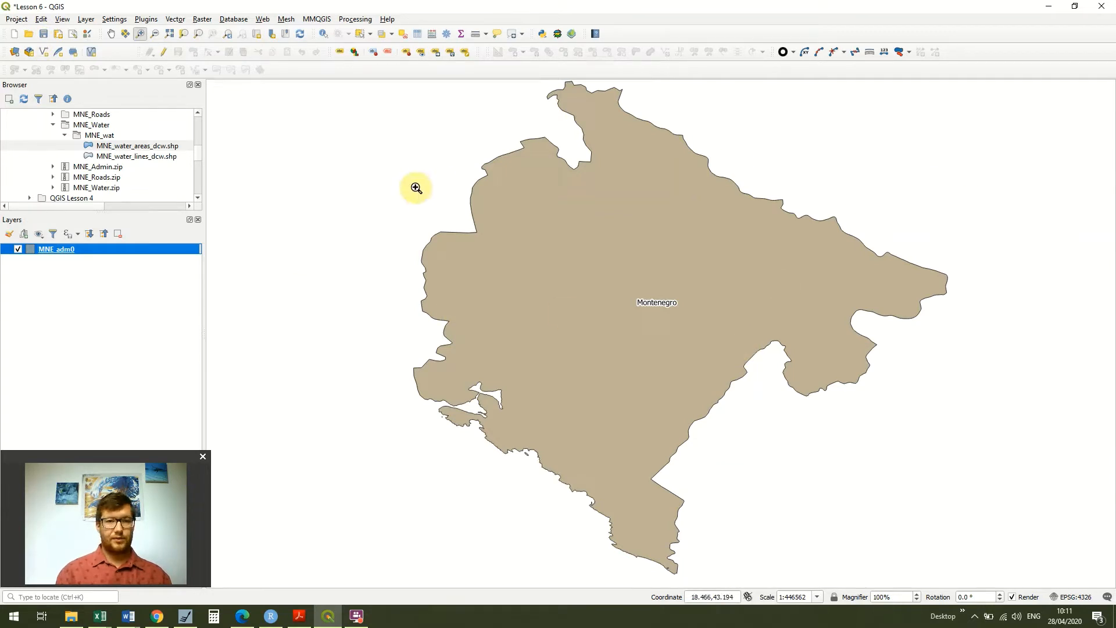
Set the project coordinate reference system to WGS 84 / UTM zone 34N (EPSG:32634) and apply it.
click(17, 19)
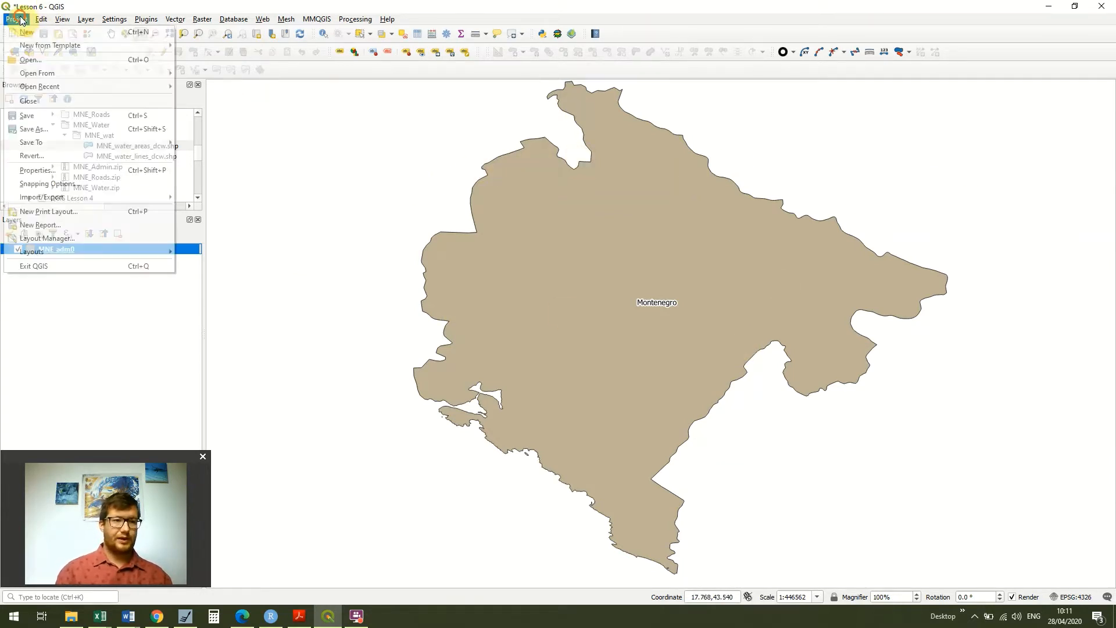
click(88, 172)
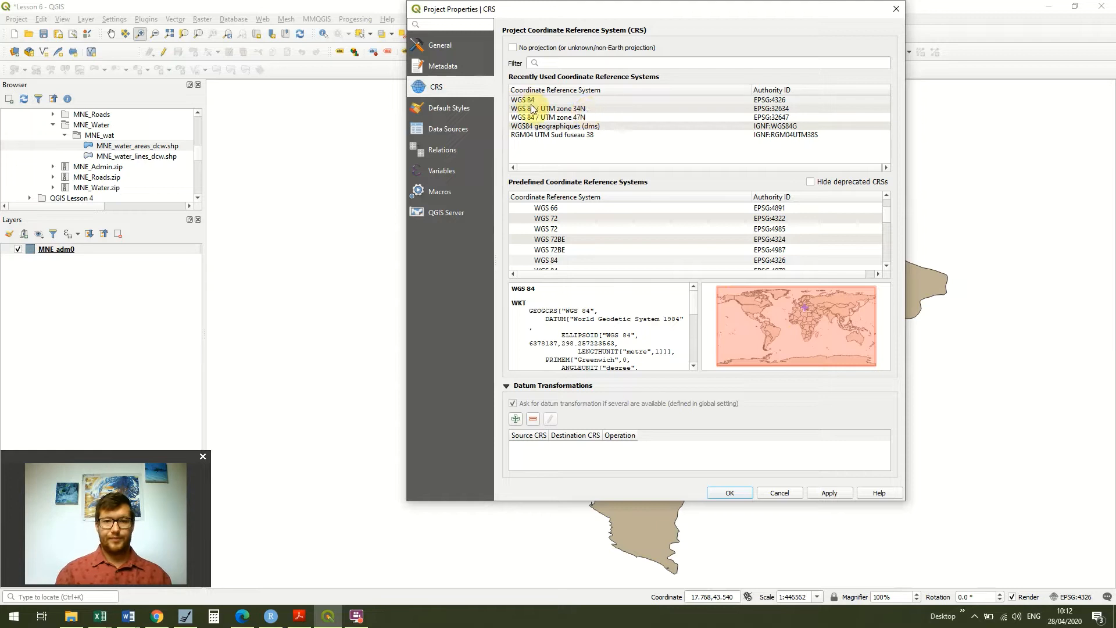
click(570, 111)
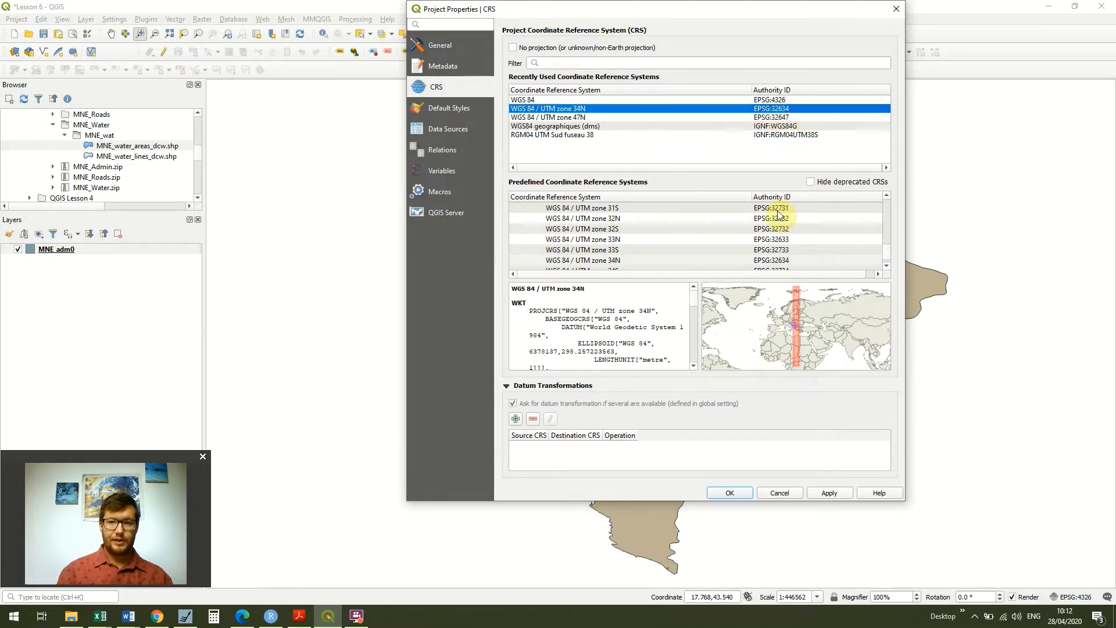
drag(689, 10, 215, 10)
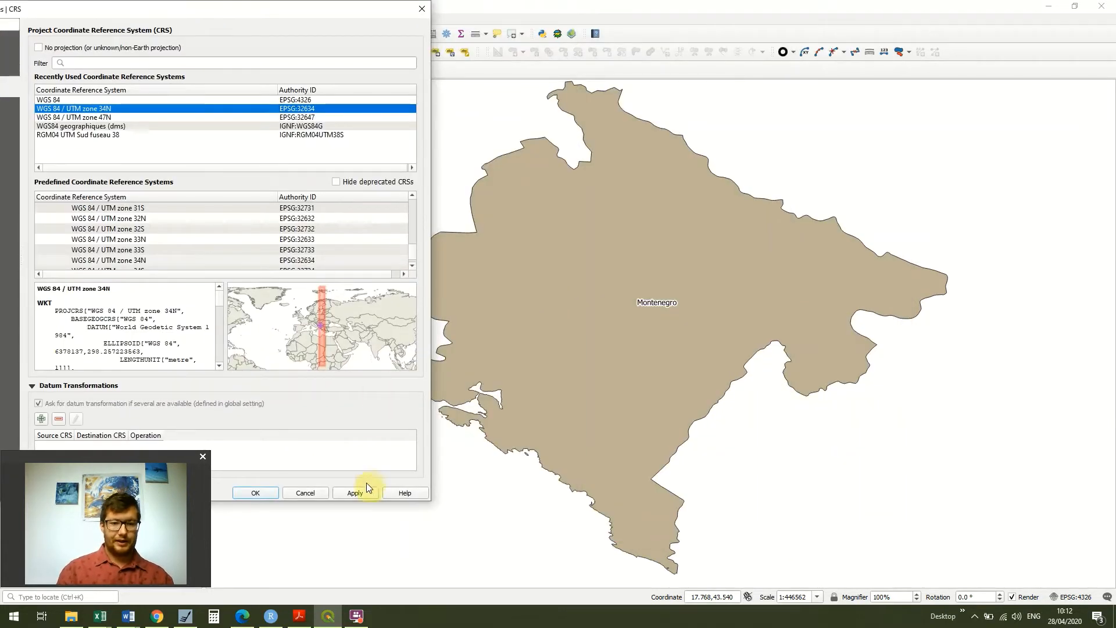
click(365, 488)
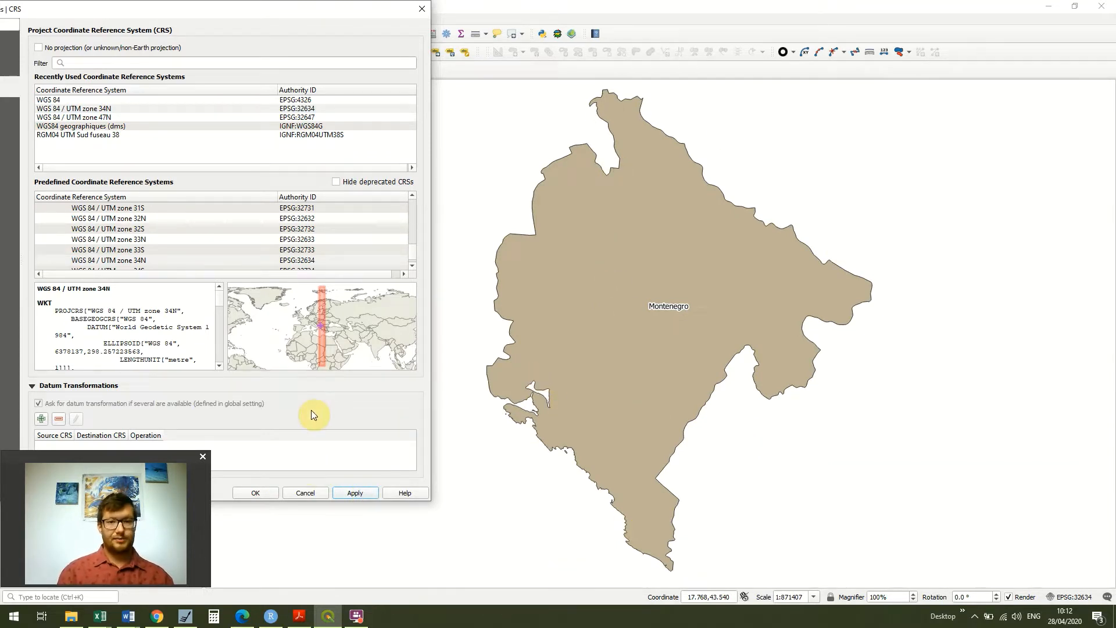
Switch the project coordinate reference system to WGS 84 (EPSG:4326) to compare the map's shape.
click(79, 100)
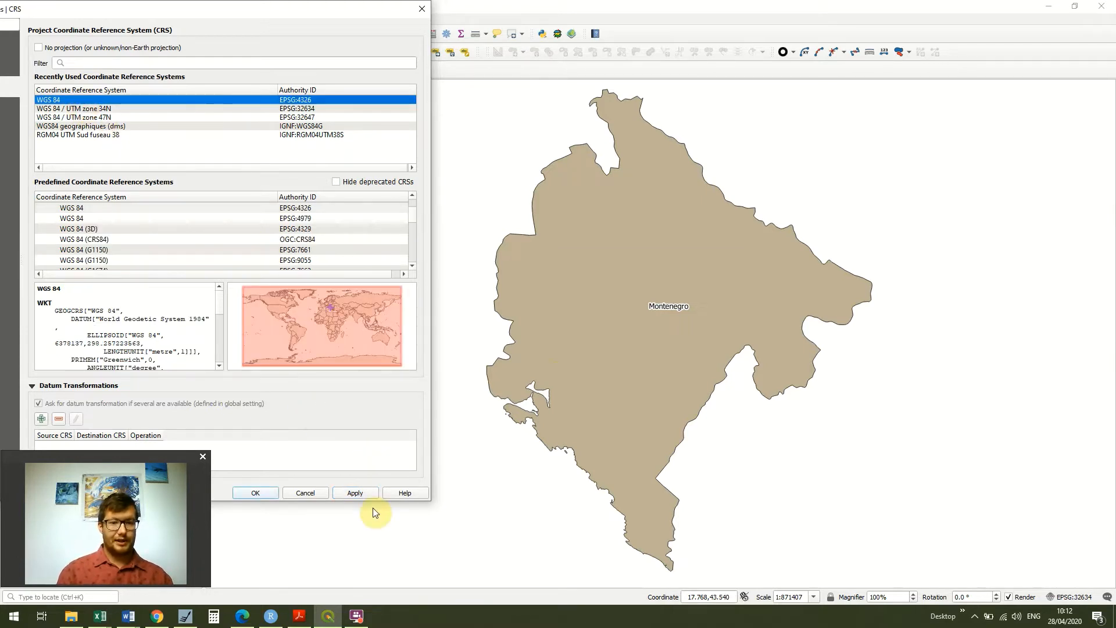
click(355, 492)
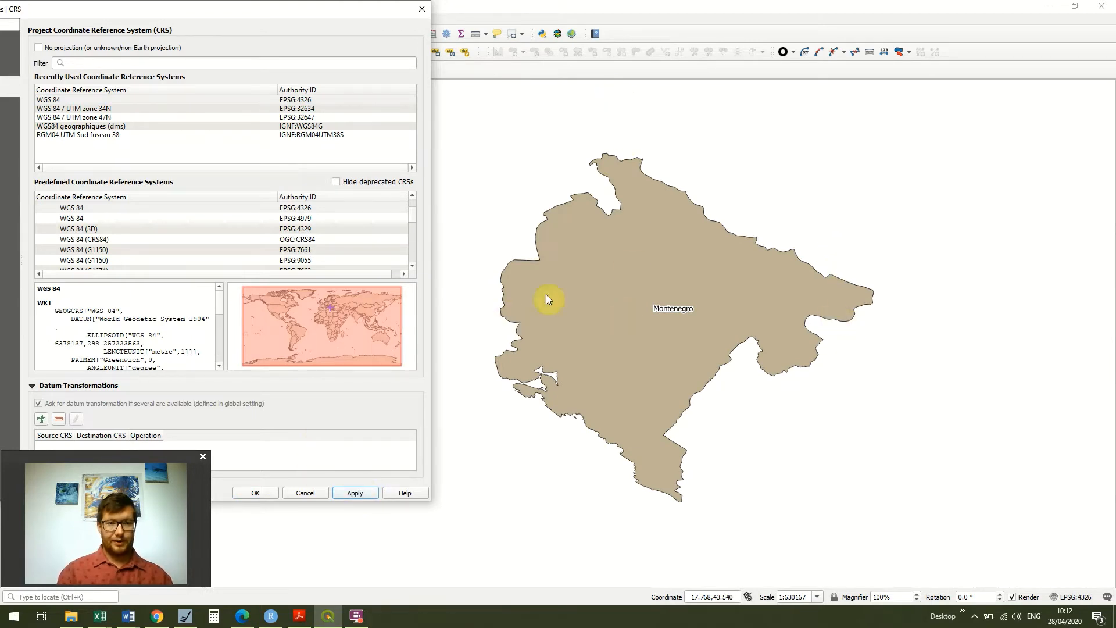
Apply WGS 84 / UTM zone 34N (EPSG:32634) as the project's coordinate reference system and close the project properties.
click(179, 107)
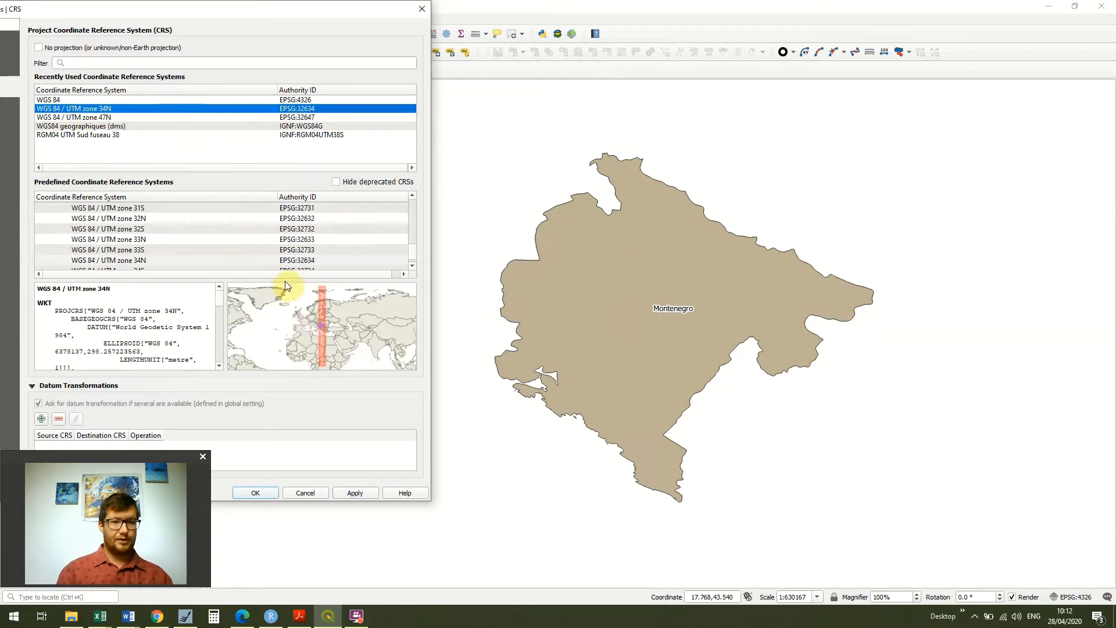
click(365, 490)
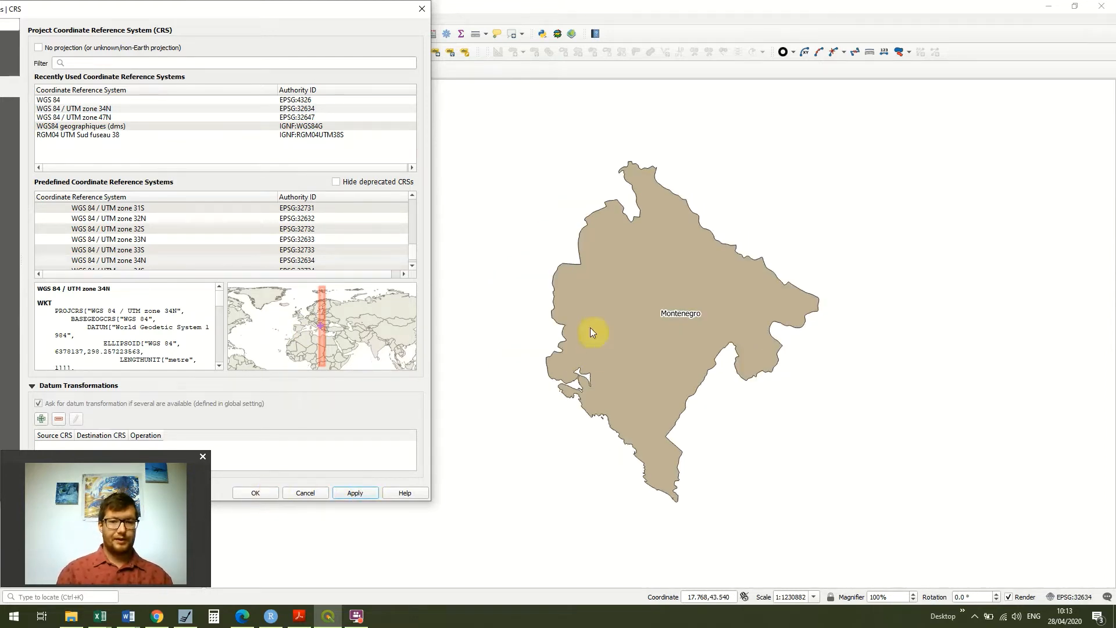
click(257, 491)
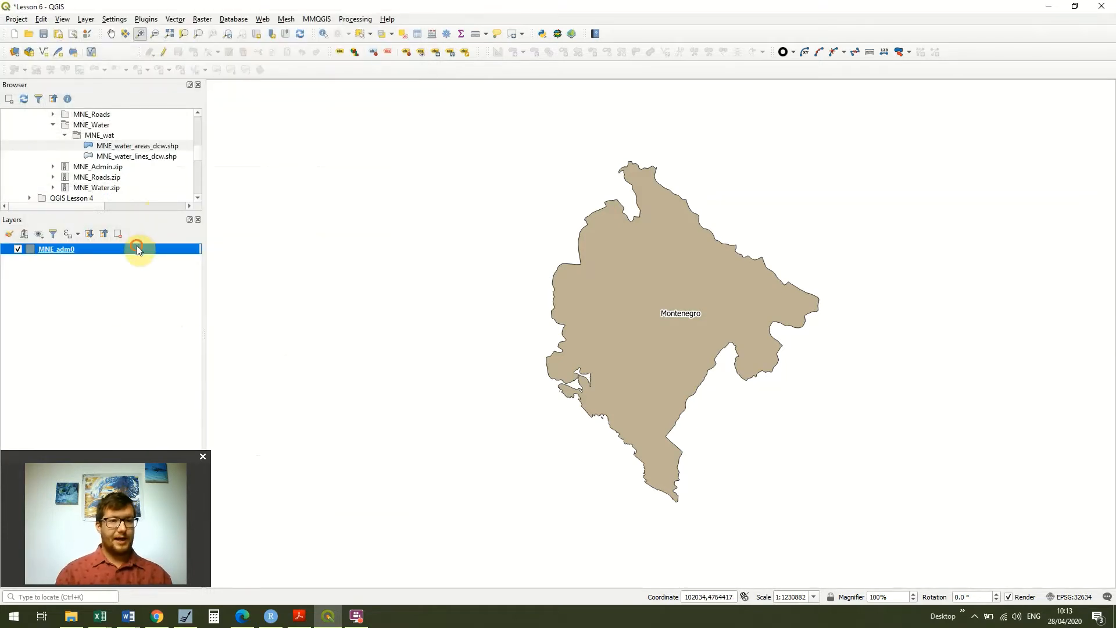
Review the MNE_adm0 layer's own source coordinate reference system alongside the reprojected map.
mouse_move(134, 249)
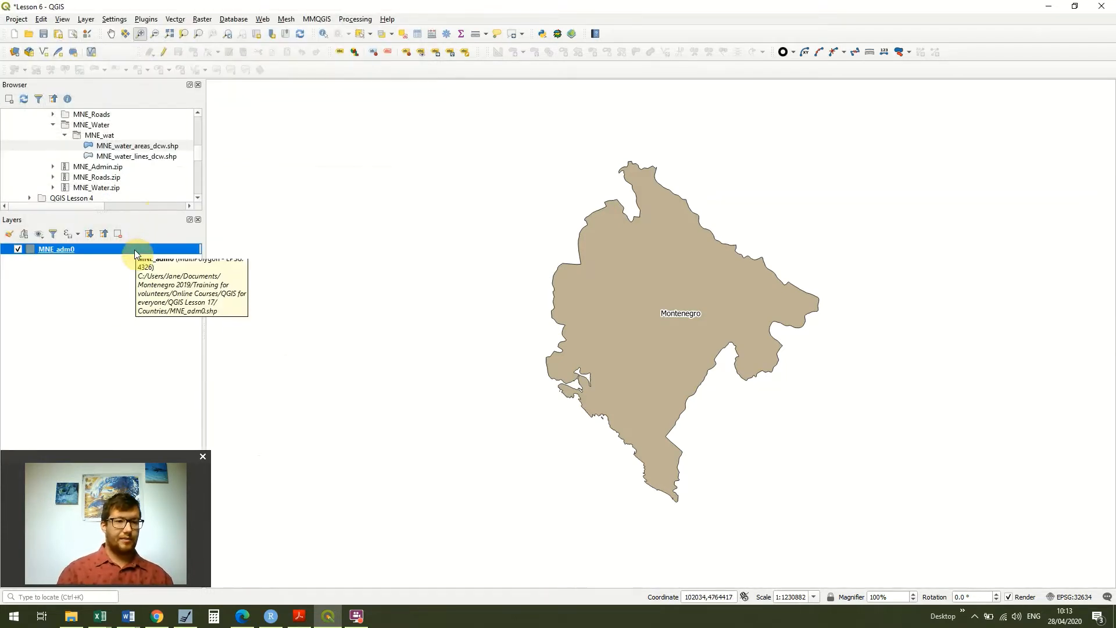
right_click(98, 248)
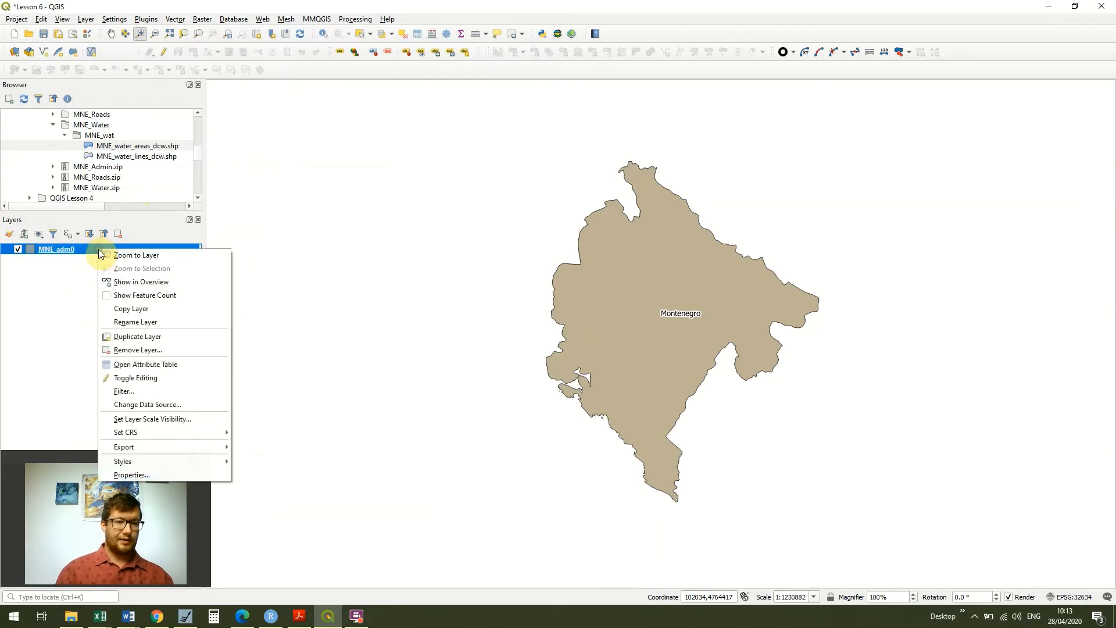
click(173, 473)
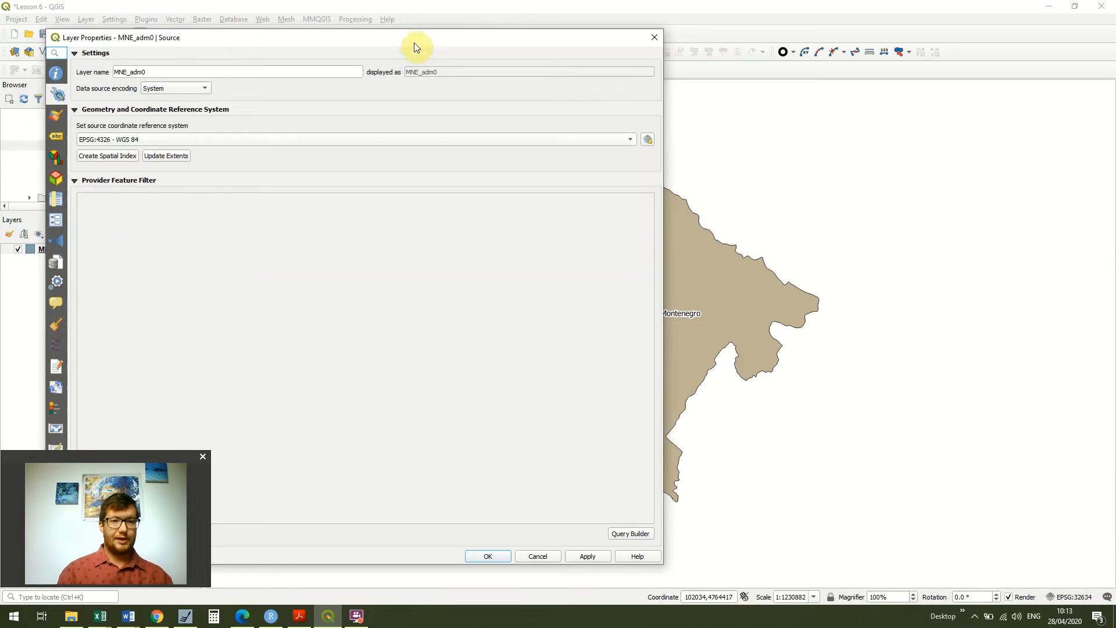
drag(665, 122, 475, 136)
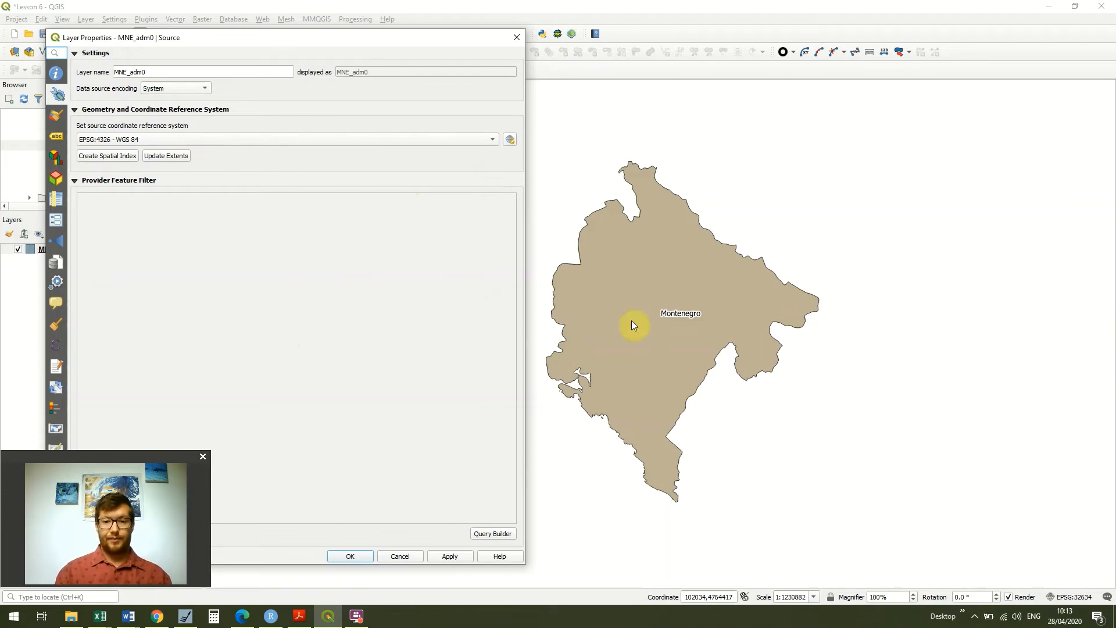
click(515, 39)
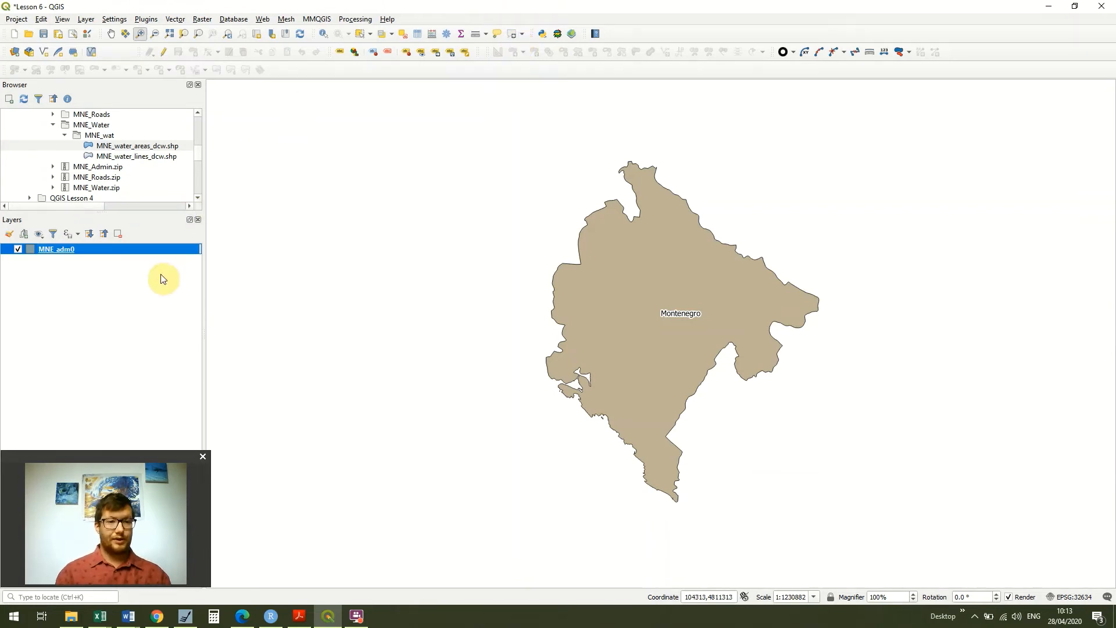
Start exporting the MNE_adm0 features as an ESRI Shapefile, choosing MNE_UTM34.shp in the QGIS Lesson 6 folder as the output file.
right_click(161, 249)
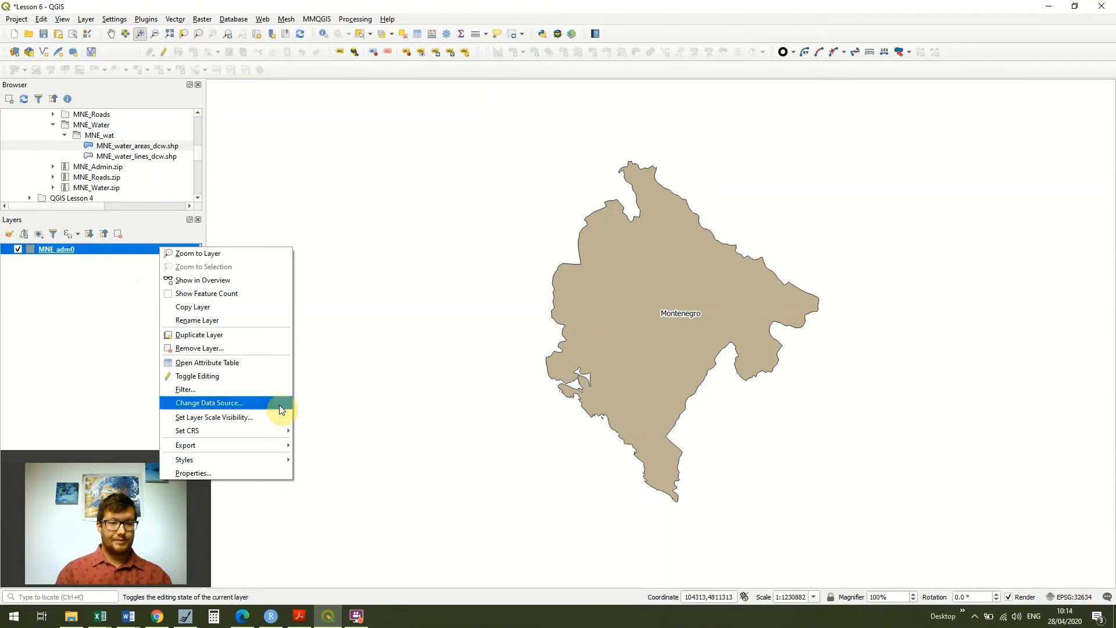
mouse_move(275, 445)
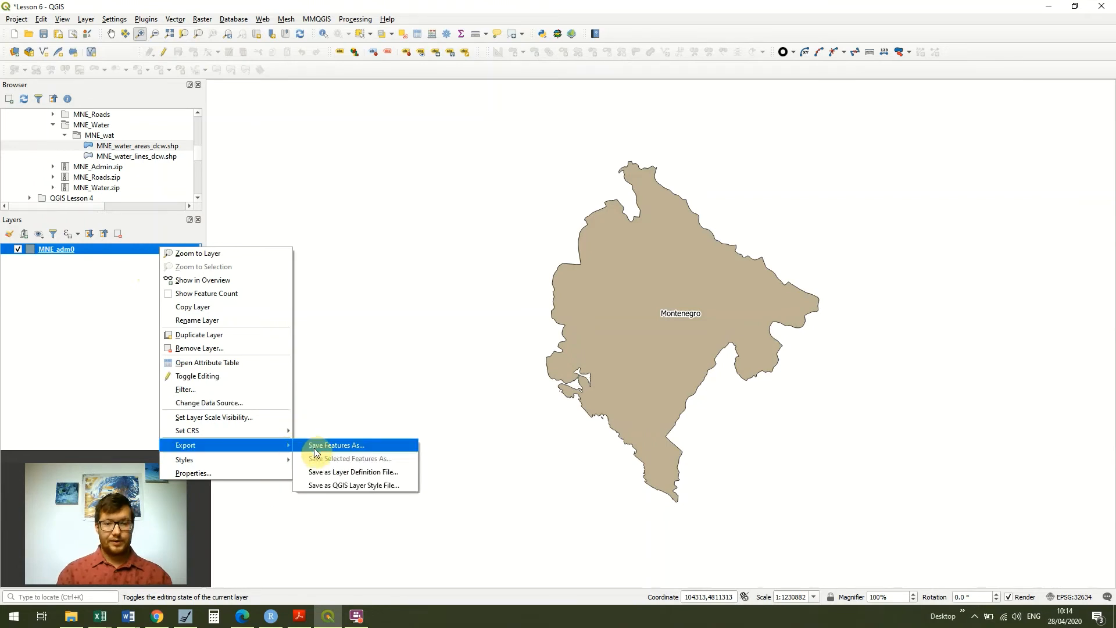
click(313, 446)
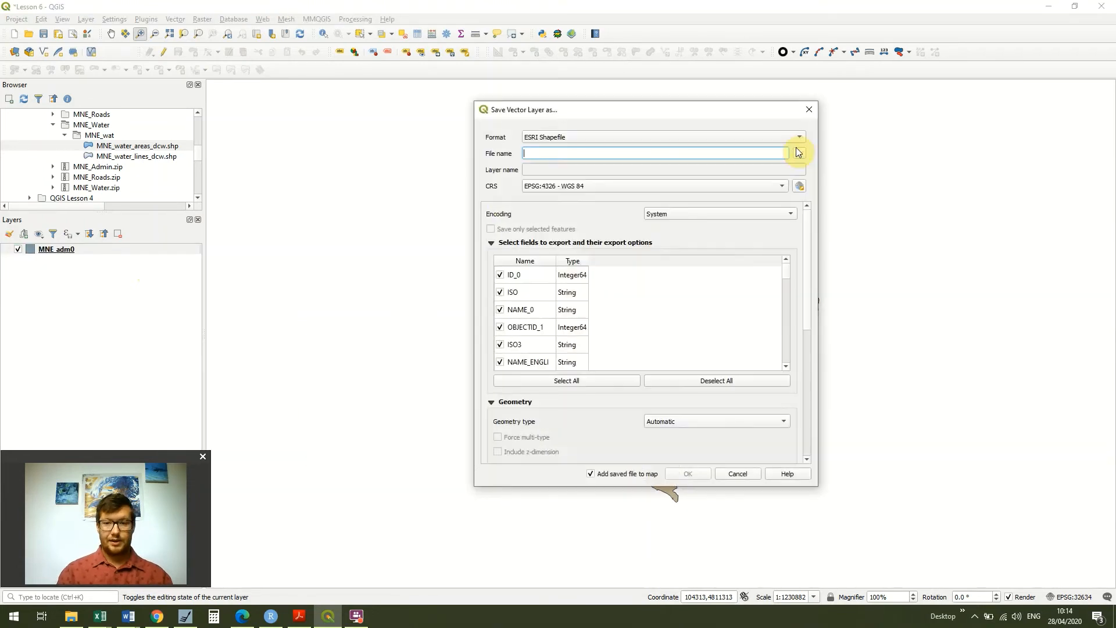
click(801, 153)
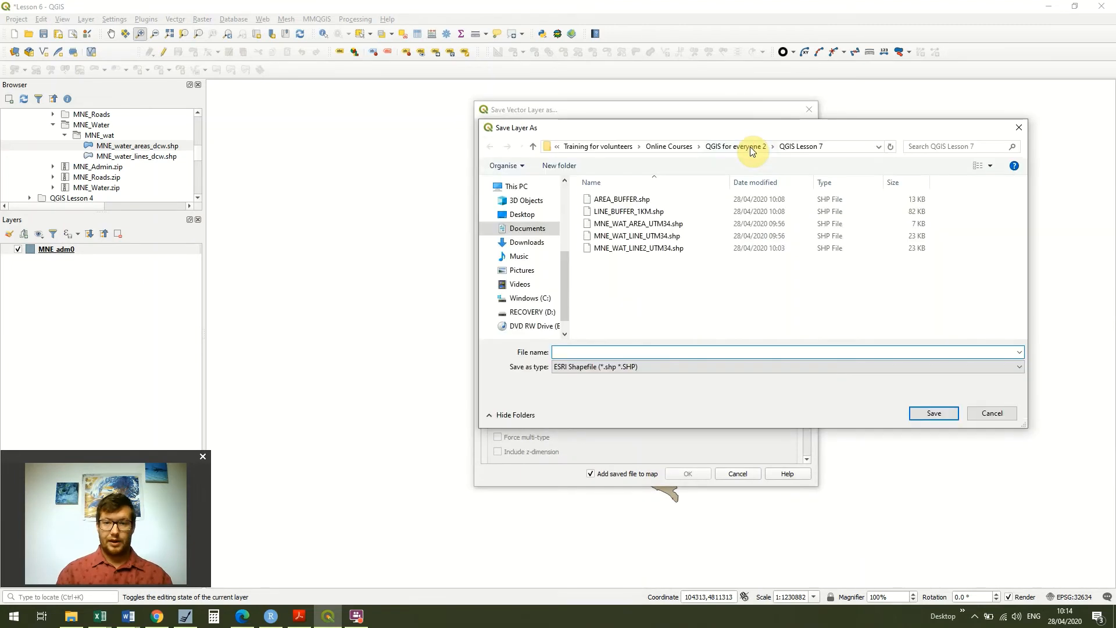
click(749, 147)
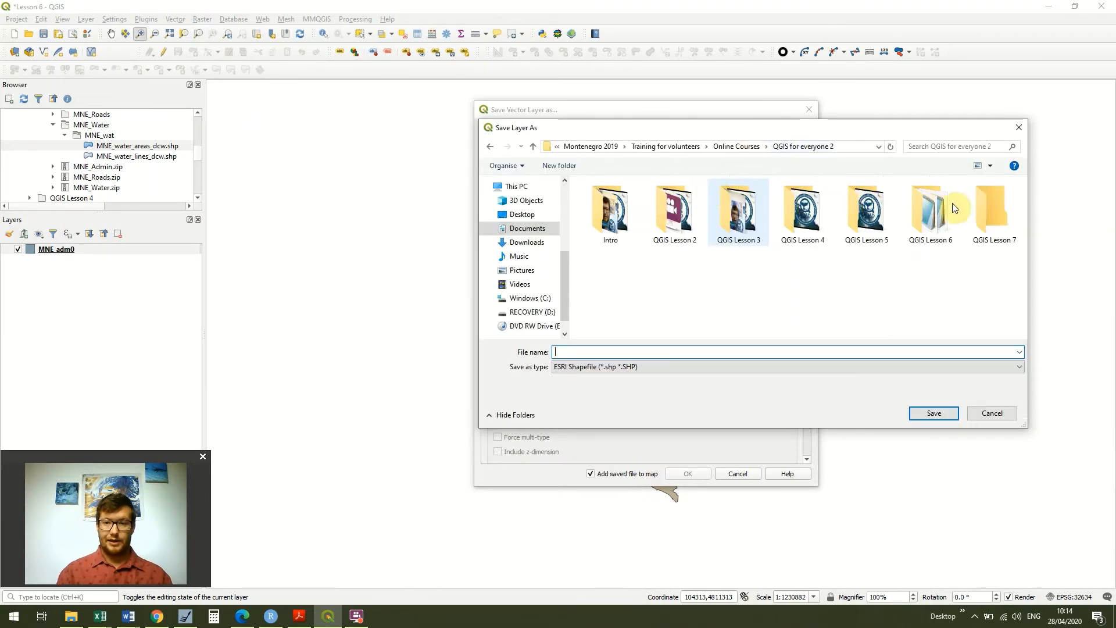
double_click(932, 205)
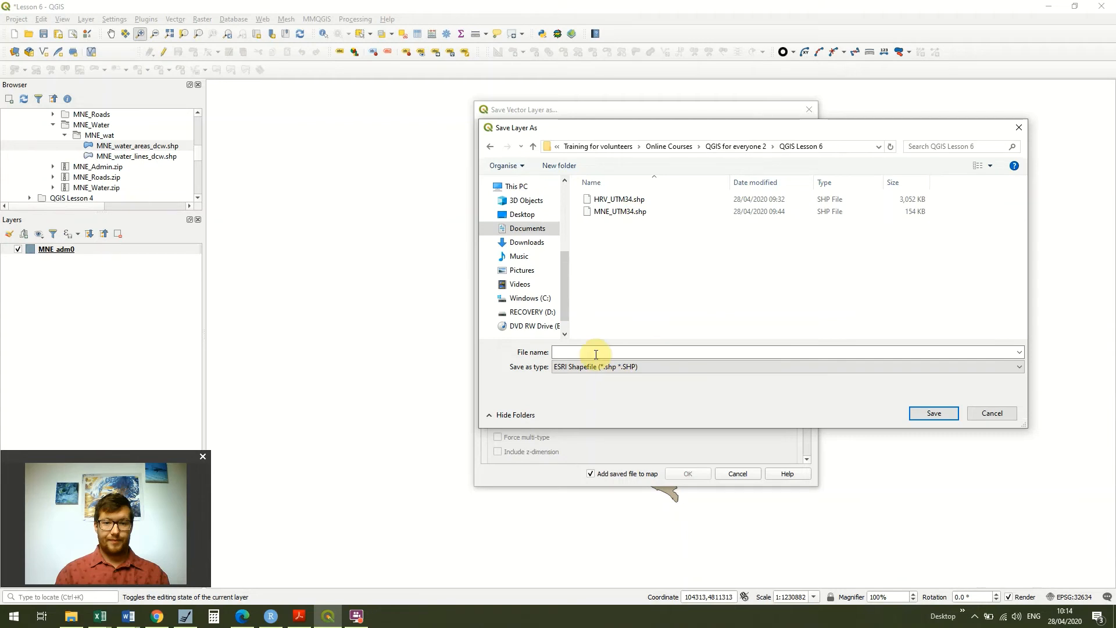
click(675, 214)
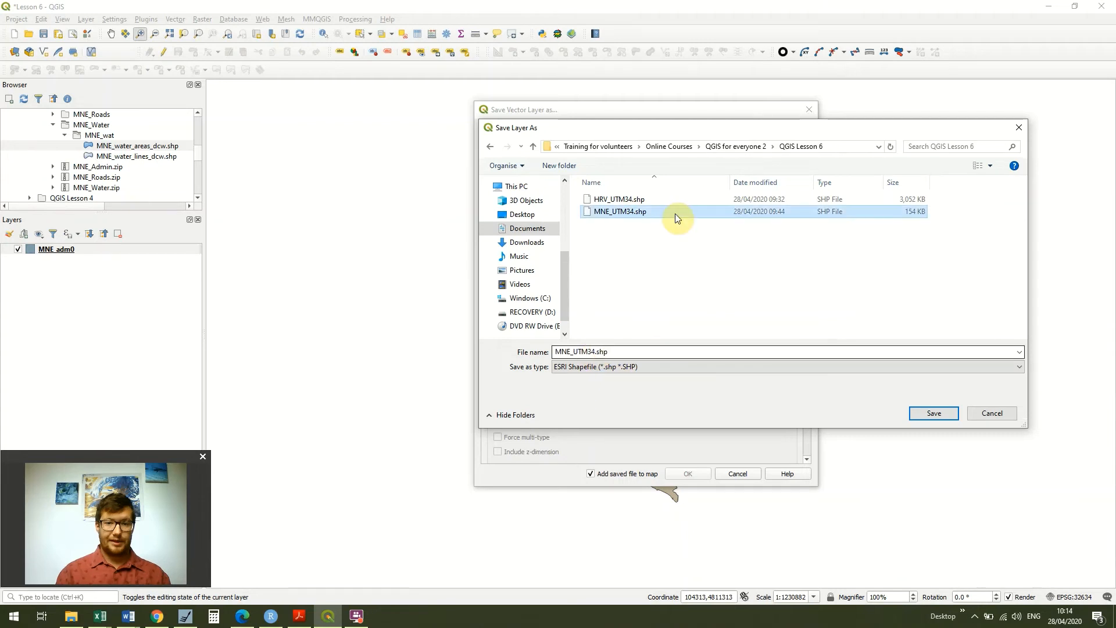
click(921, 414)
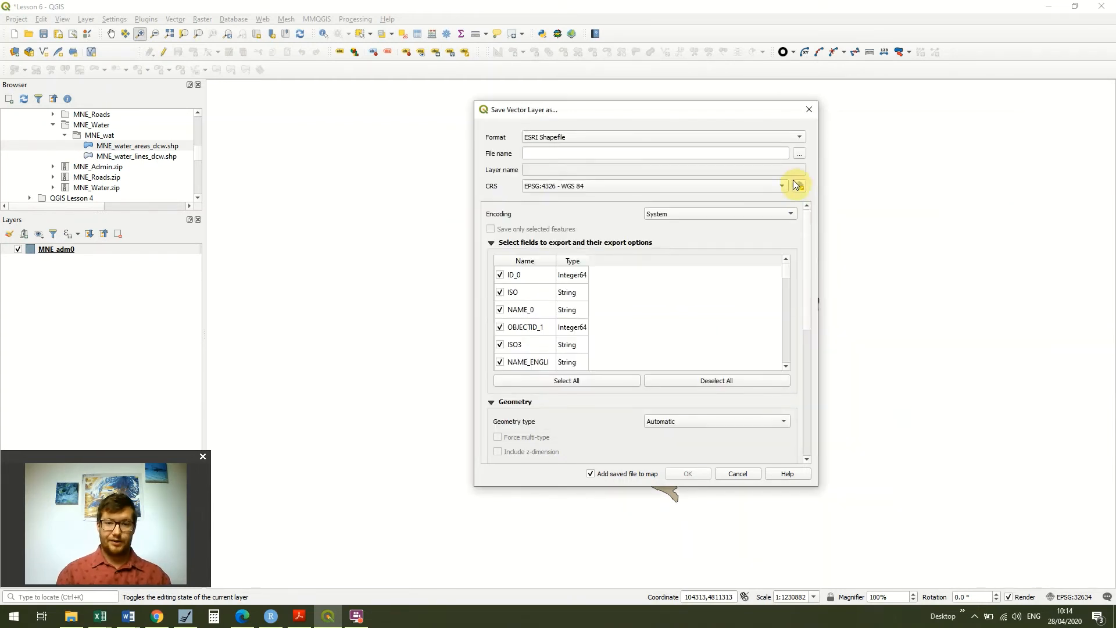
Set the export CRS to the project's EPSG:32634 - WGS 84 / UTM zone 34N and save, overwriting the existing file.
click(783, 186)
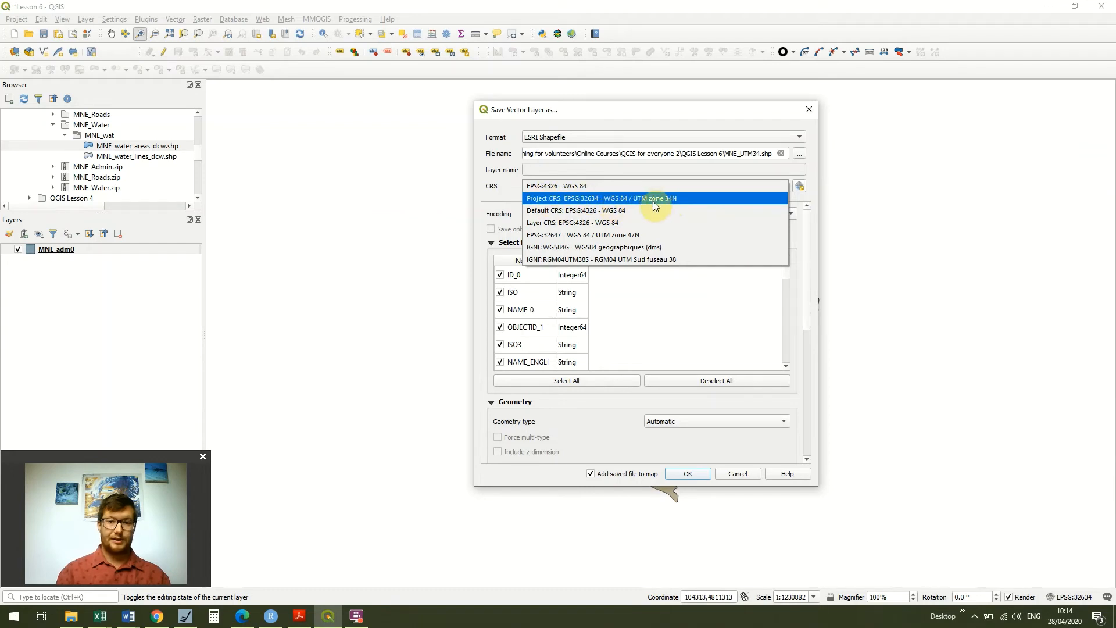
click(684, 201)
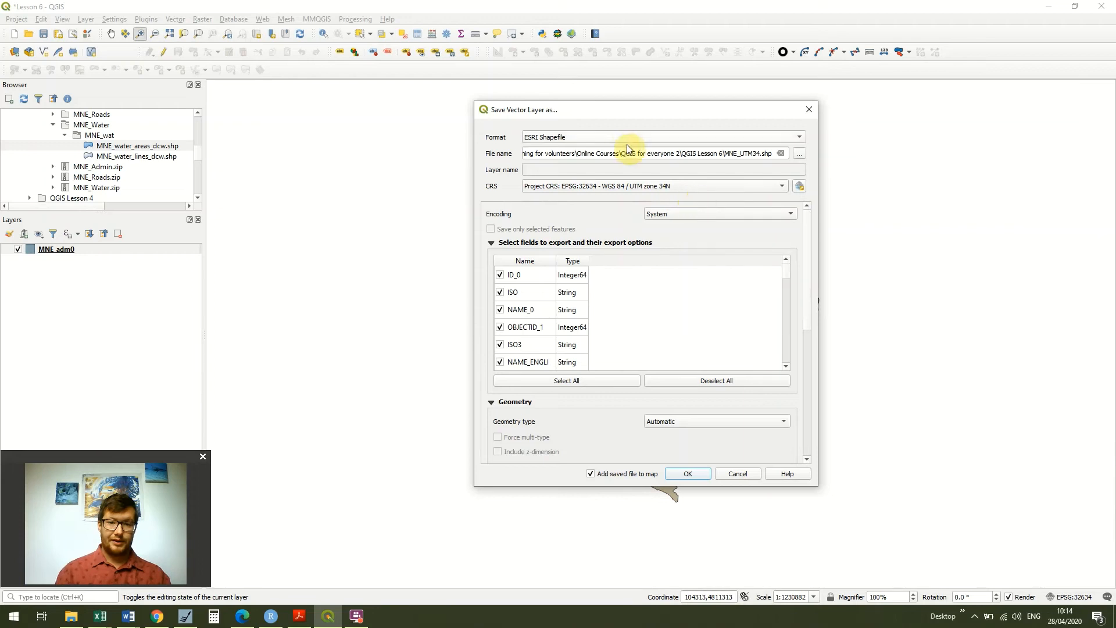
click(687, 475)
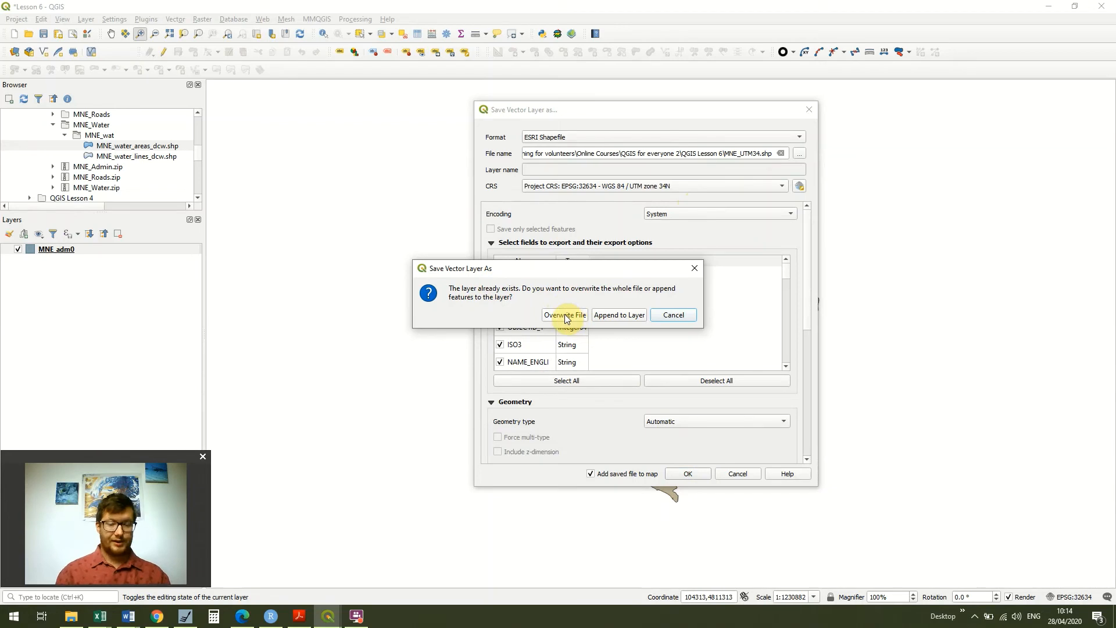
click(564, 315)
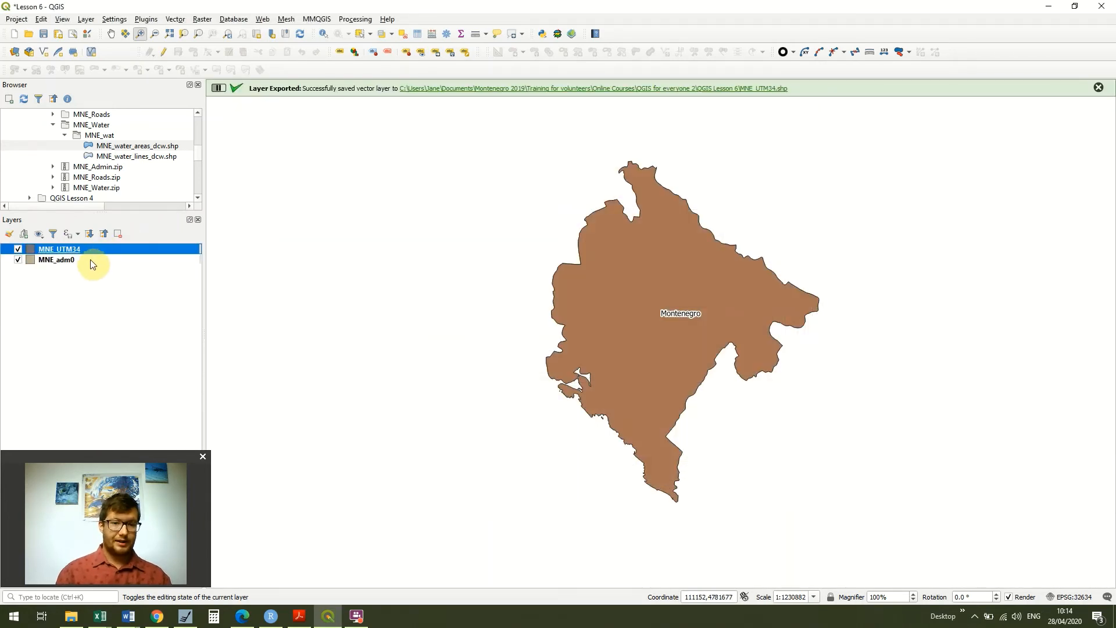
Compare the MNE_UTM34 and MNE_adm0 layers by toggling MNE_UTM34's visibility and checking each layer's CRS, leaving MNE_UTM34 shown.
click(18, 251)
click(18, 252)
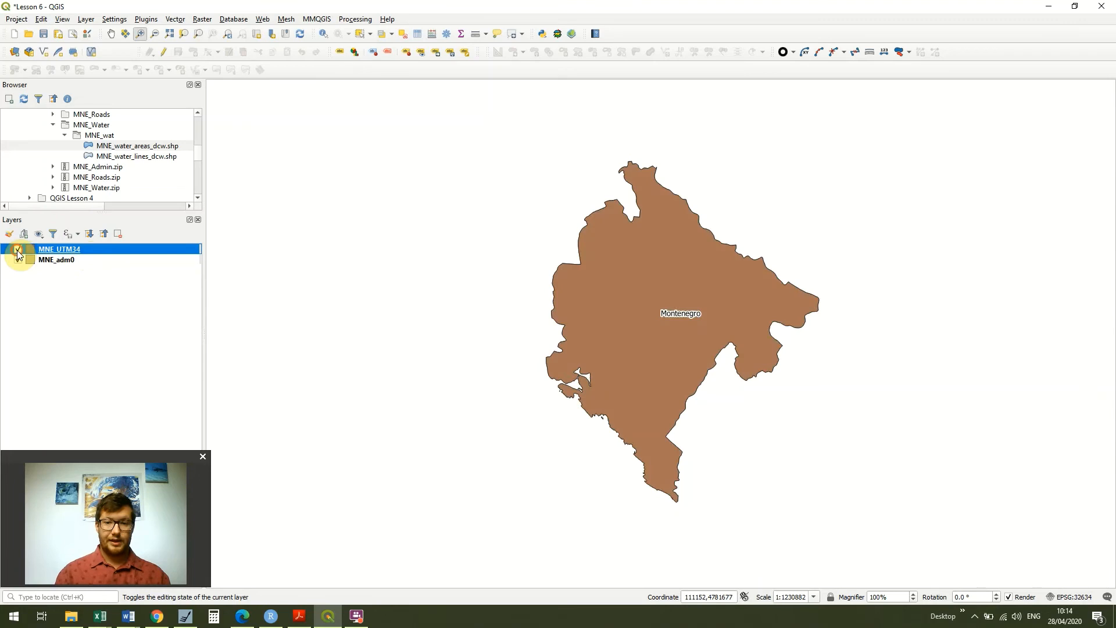
click(18, 252)
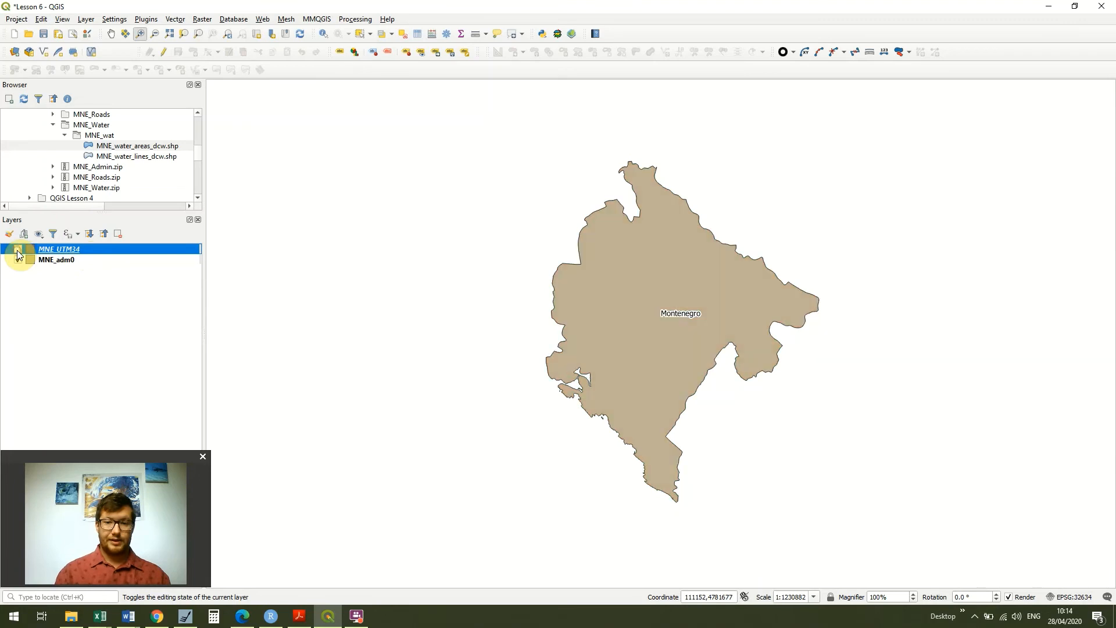
click(91, 265)
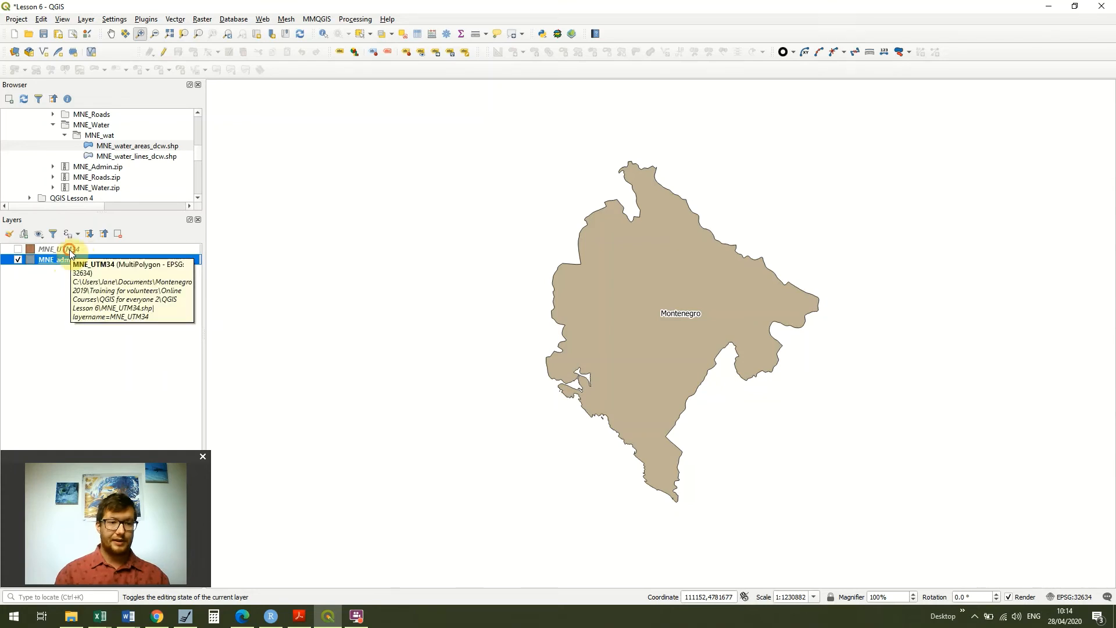
click(69, 249)
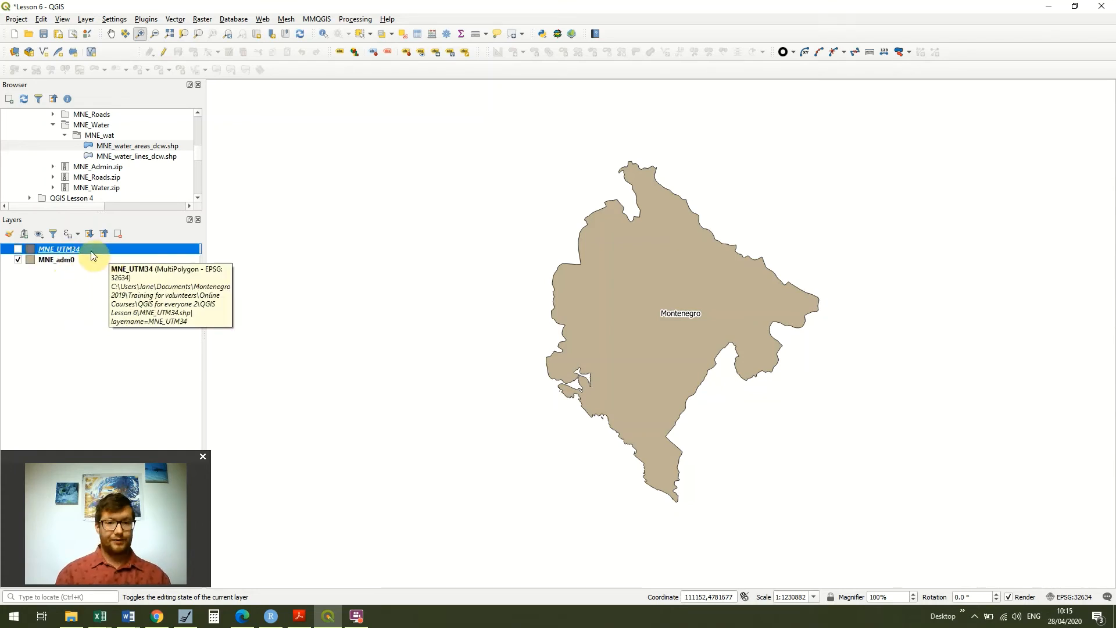
click(16, 251)
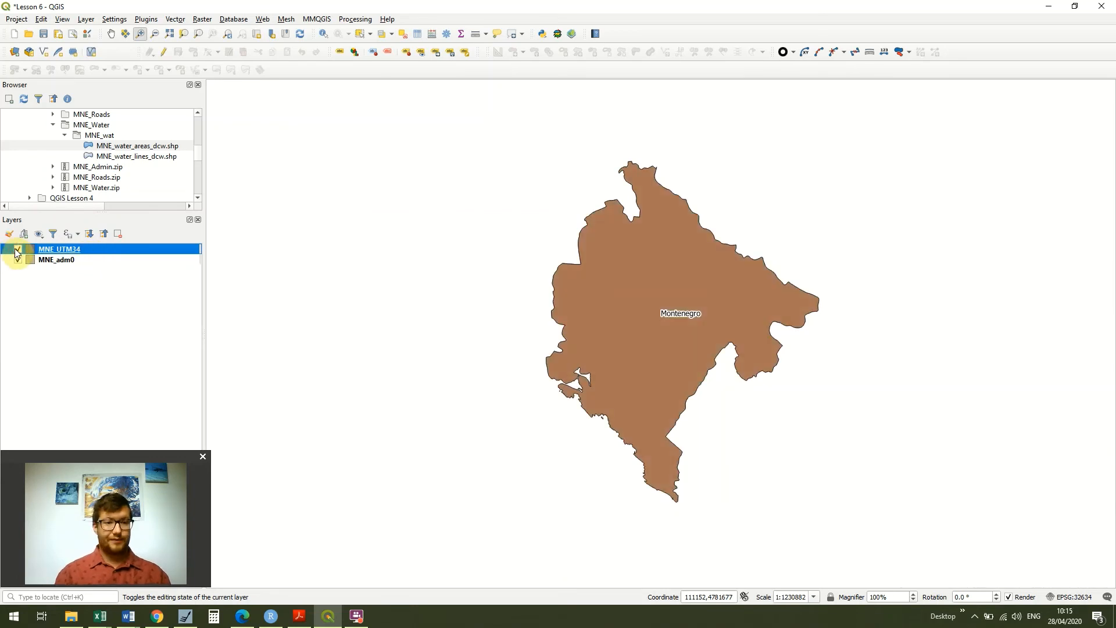